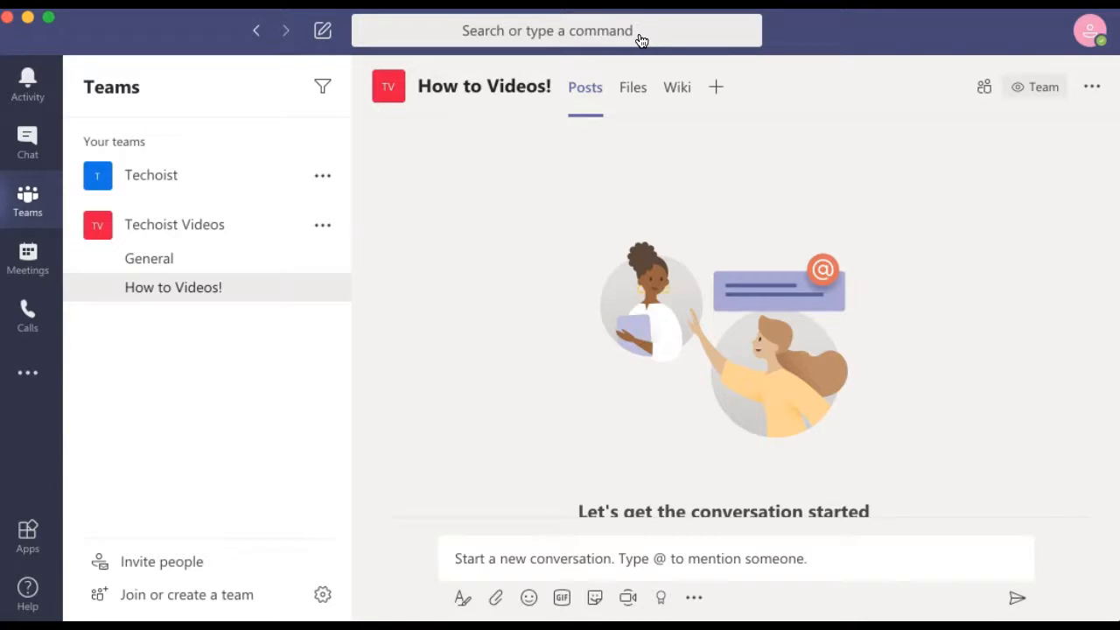
Step: Open the channel's tab gallery, search it for "Trell" and open the Trello app's details
left_click(844, 86)
left_click(717, 91)
left_click(717, 90)
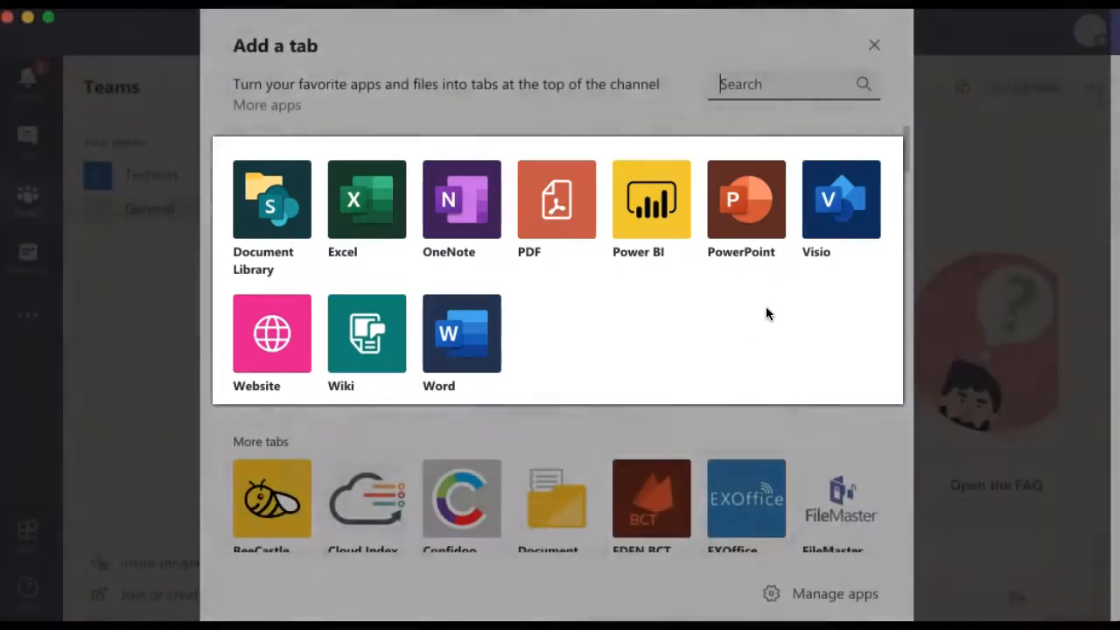
scroll(767, 349, "down", 3)
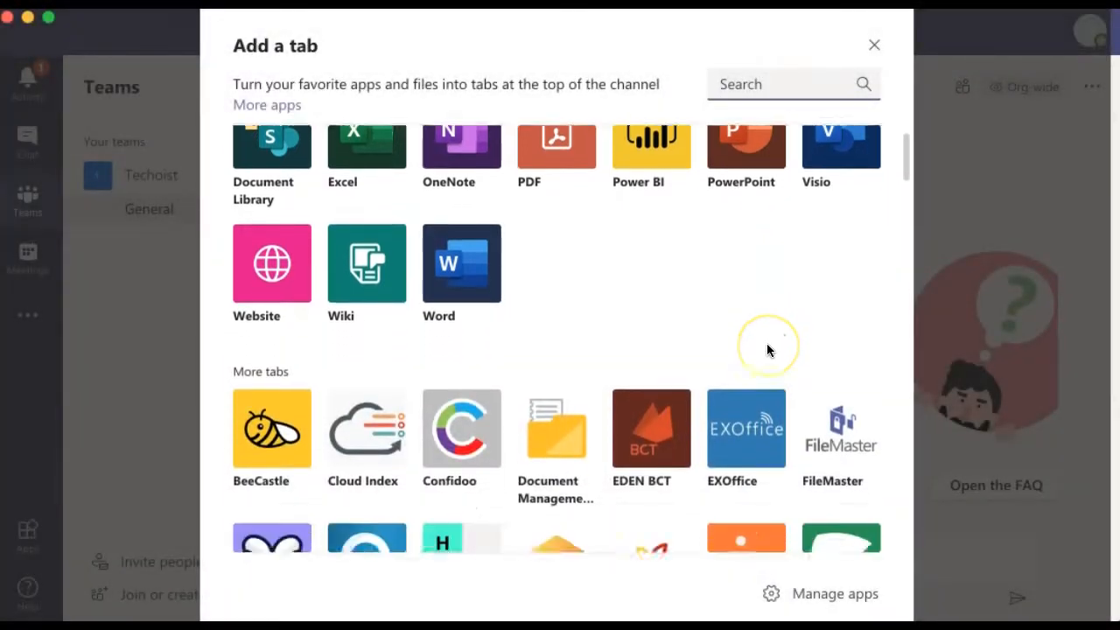
scroll(767, 347, "down", 5)
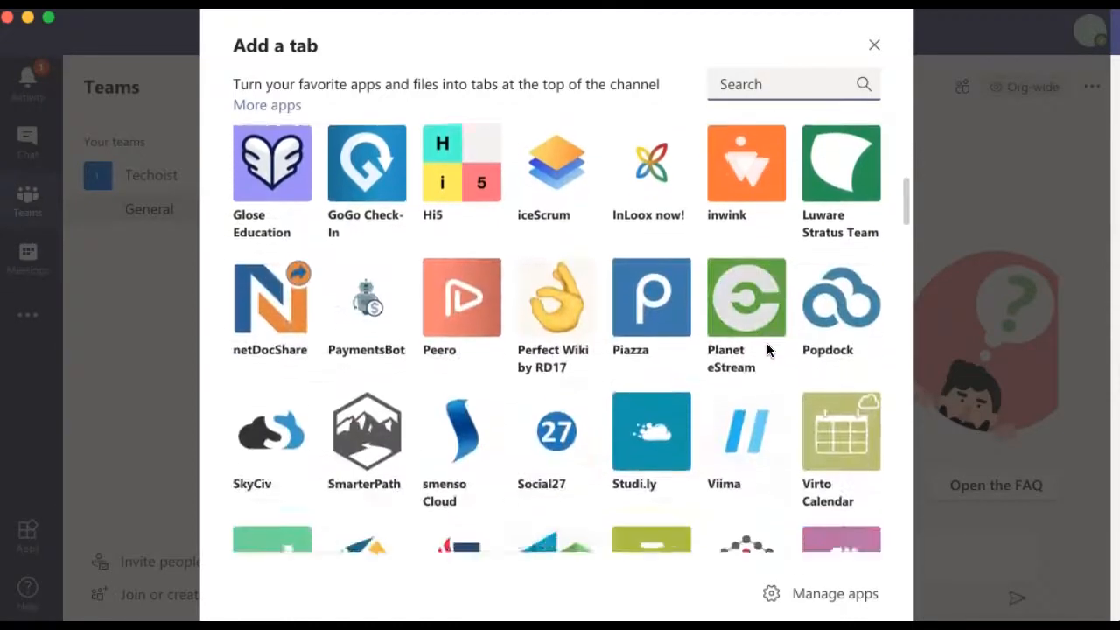
scroll(766, 343, "down", 2)
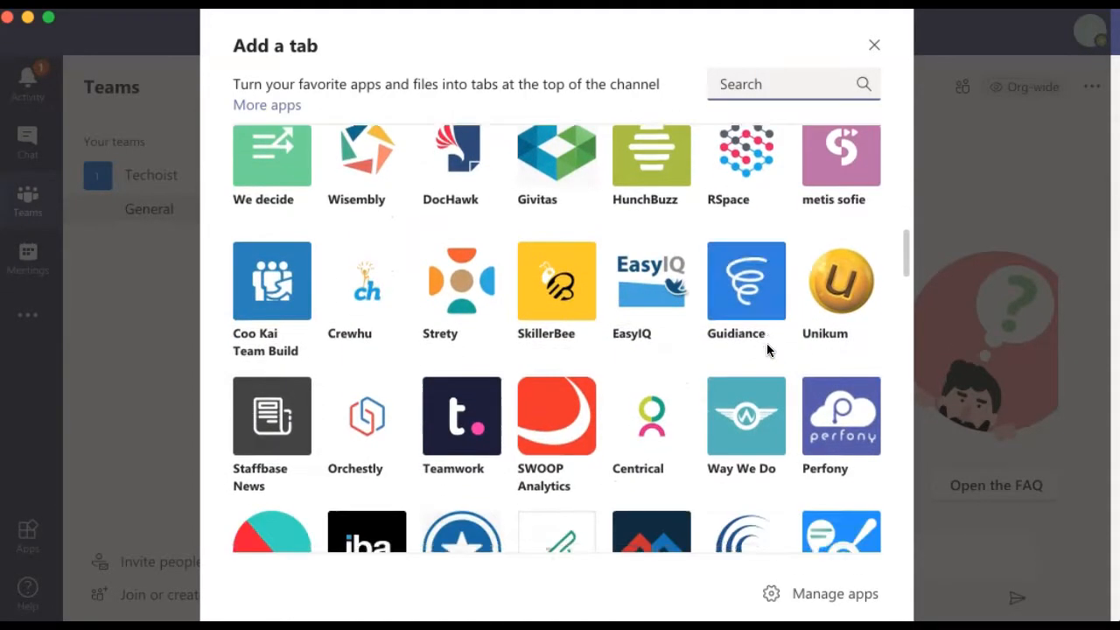
left_click(794, 88)
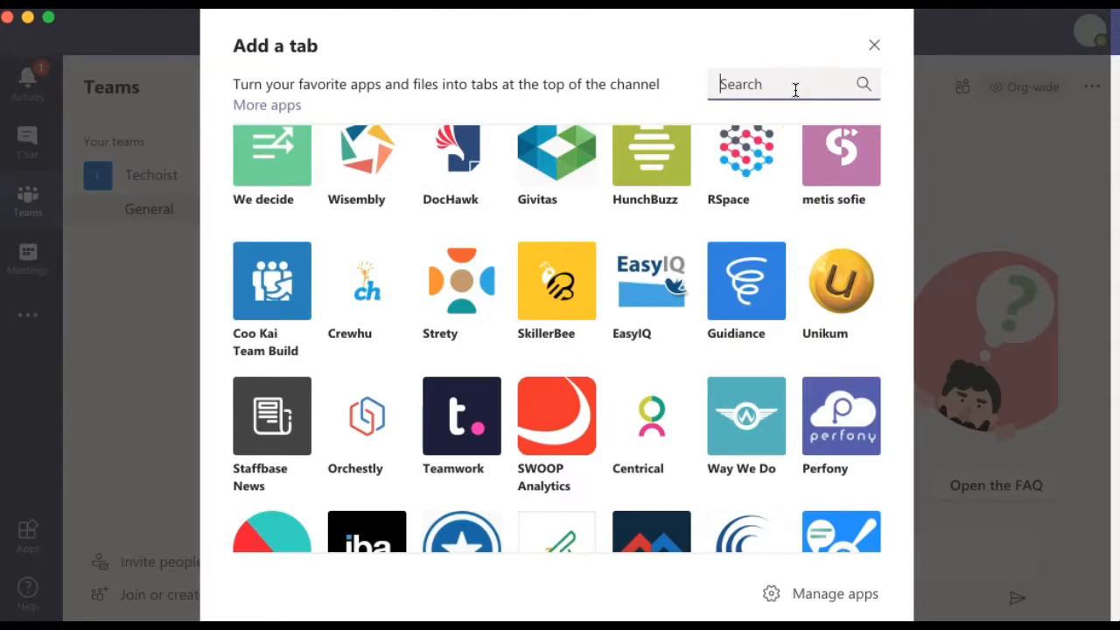
type("Trell")
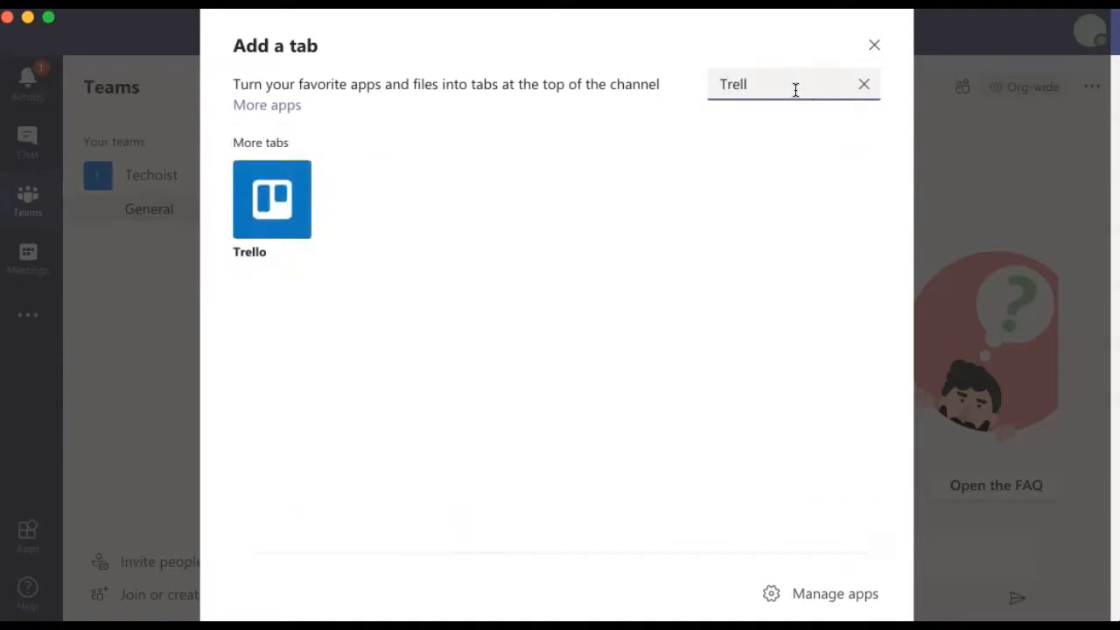
left_click(272, 199)
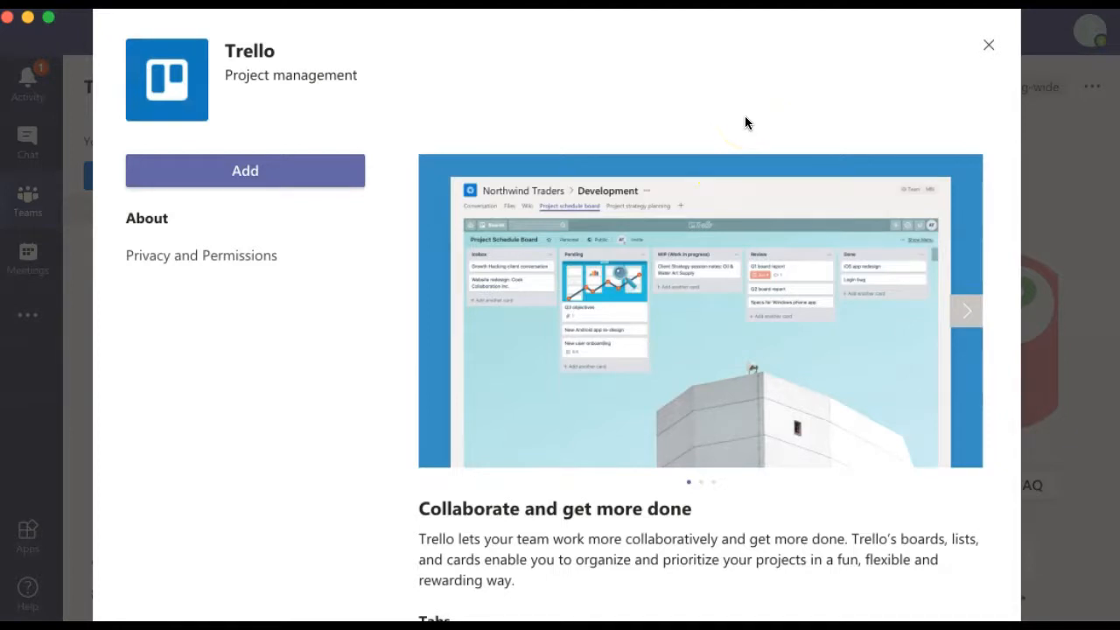
Step: Review Trello's description, features and permissions, and add the app to the channel
scroll(749, 223, "down", 5)
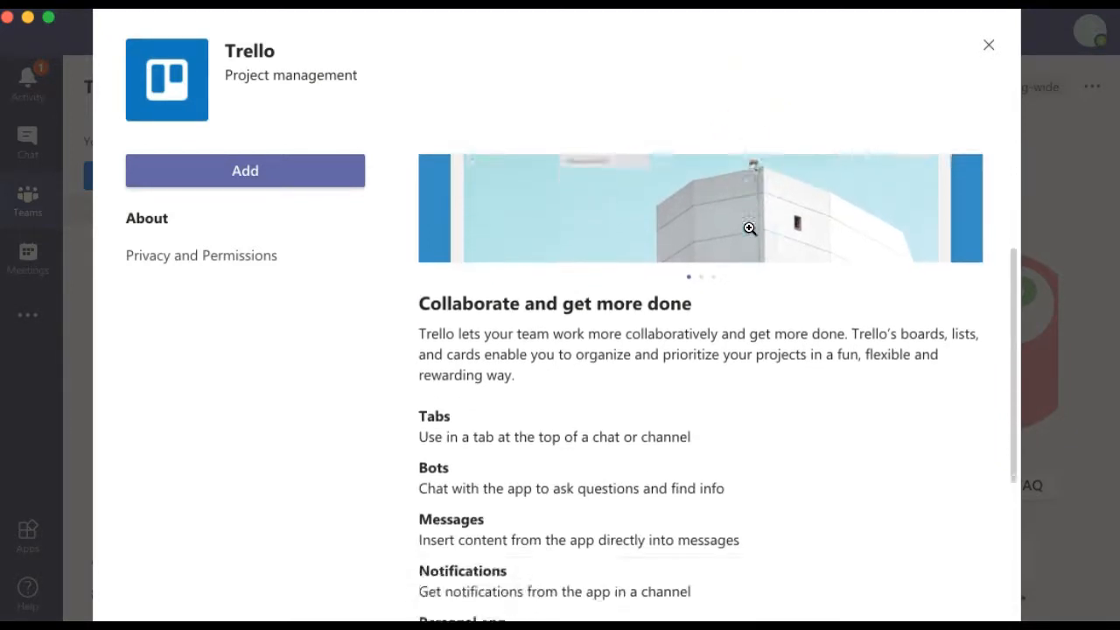
scroll(750, 228, "down", 8)
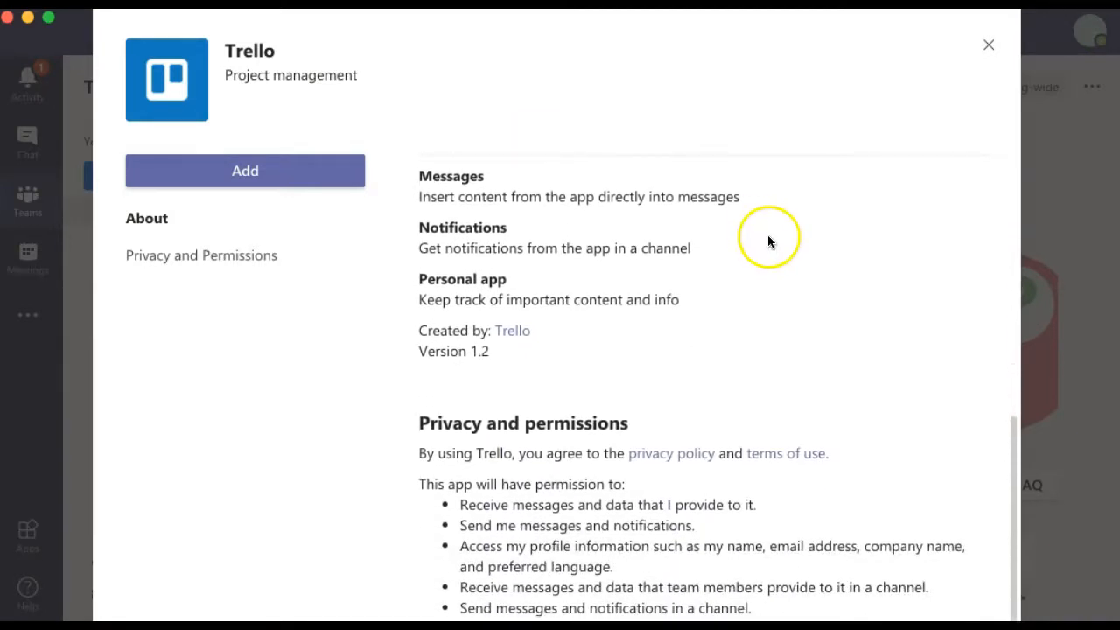
left_click(228, 177)
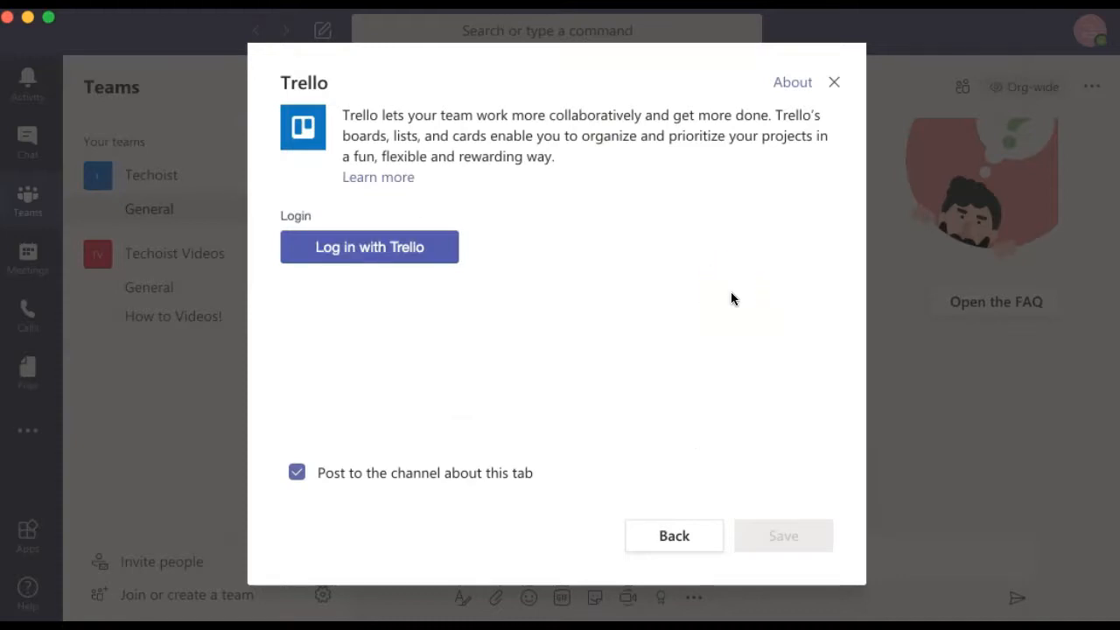
Step: Log in to Trello from the tab setup by entering the account password
left_click(510, 303)
left_click(396, 250)
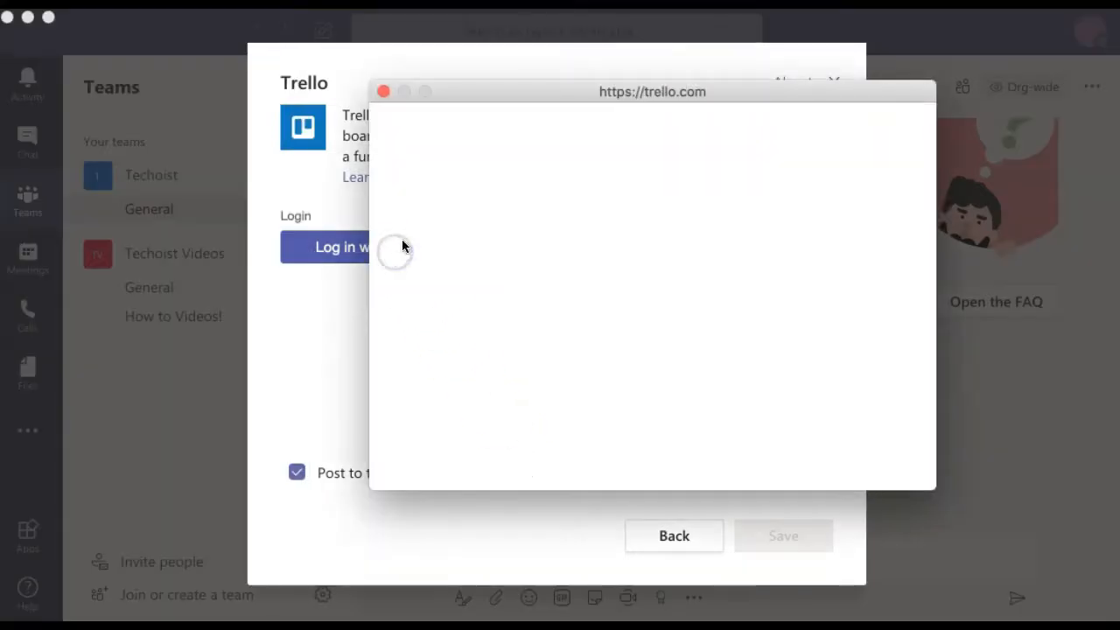
type("•••••••••")
key("Return")
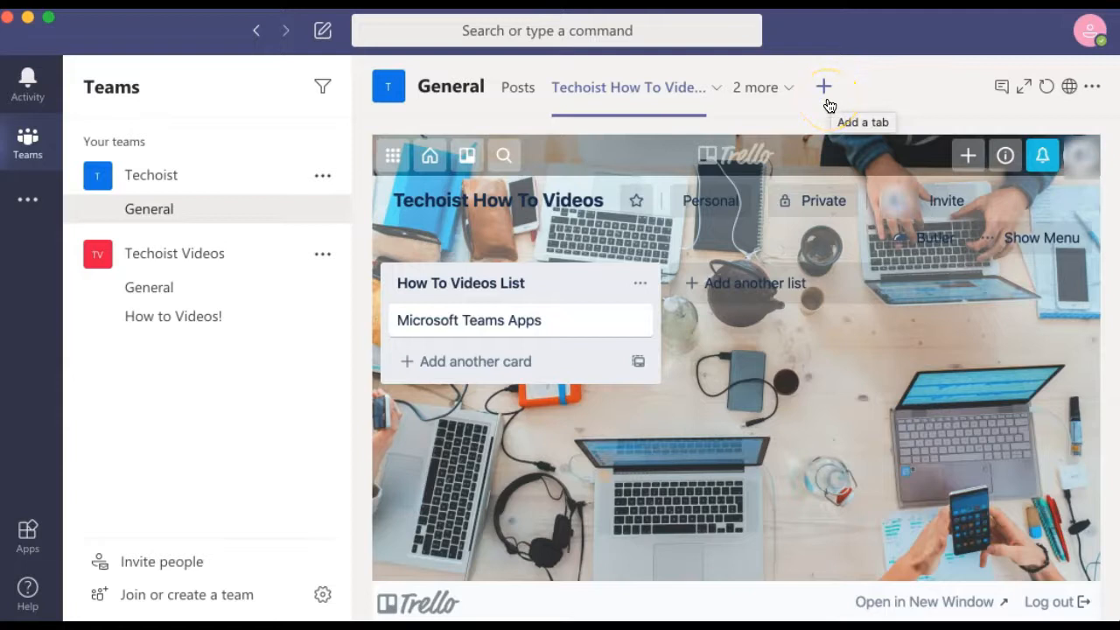
Step: Go to the How to Videos! channel and open the YouTube app for a new conversation message
left_click(212, 308)
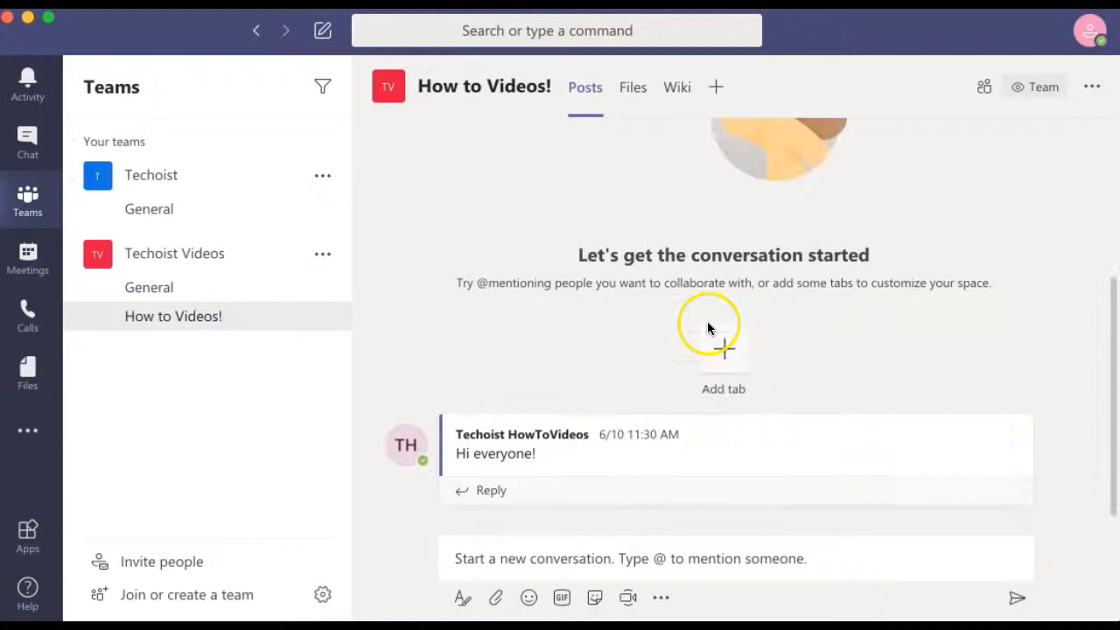
left_click(758, 567)
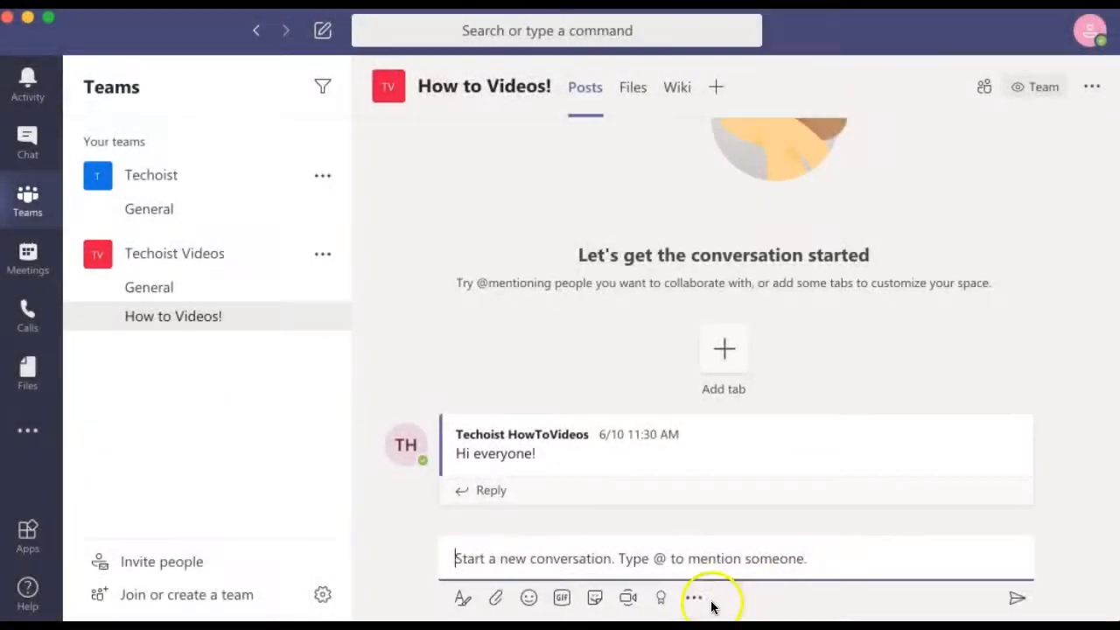
left_click(688, 598)
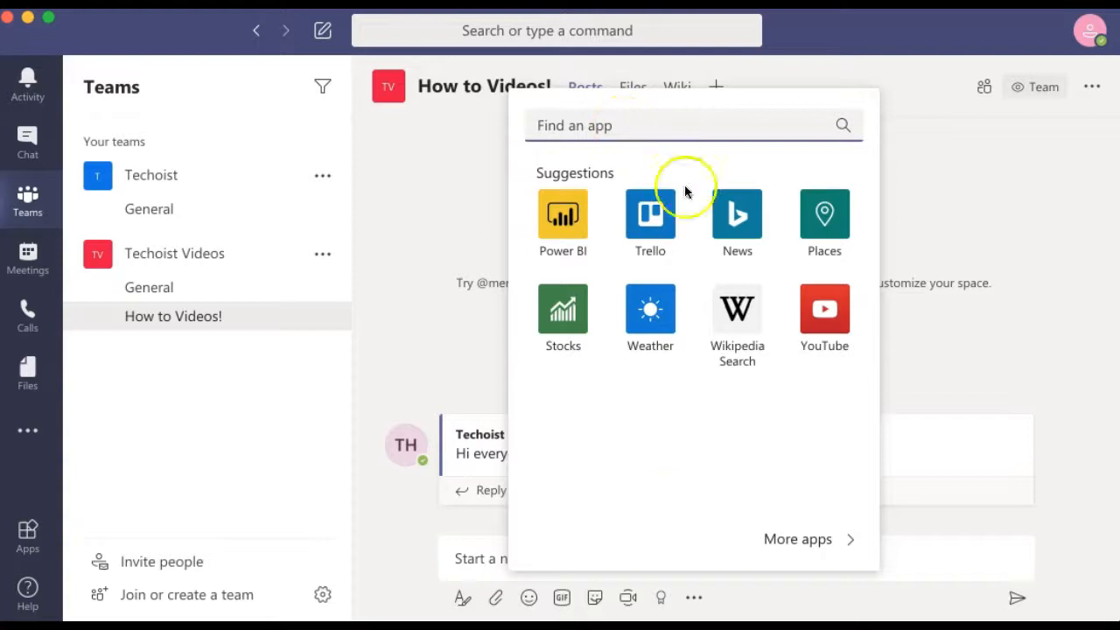
left_click(813, 320)
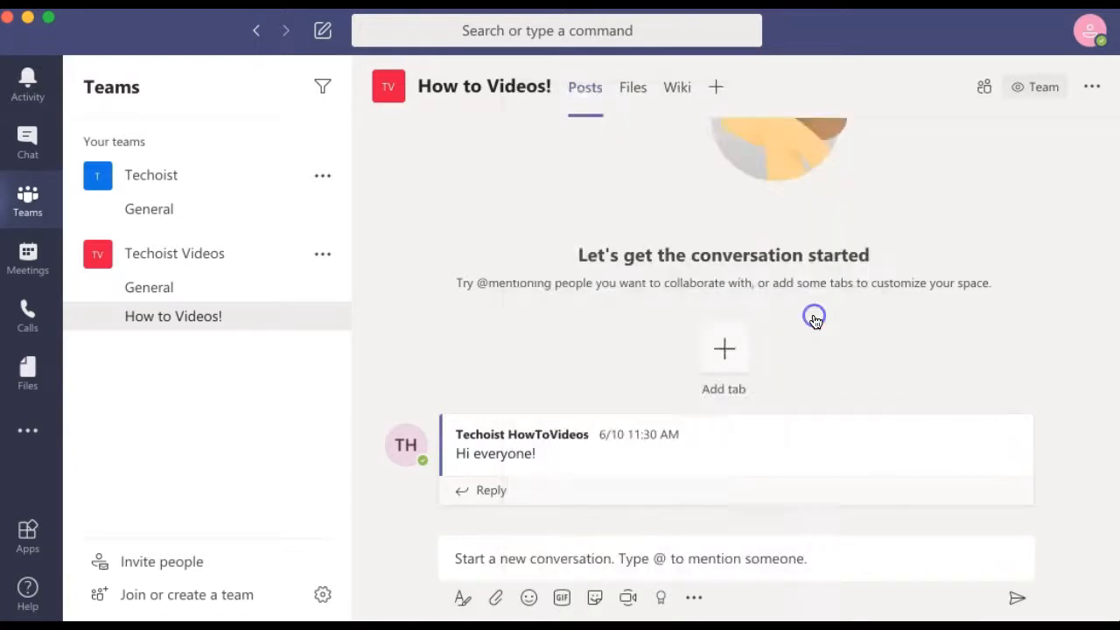
Step: Search YouTube for "techoist", post the video "How To Use Netflix Party 2020" to the channel and review the post
left_click(217, 179)
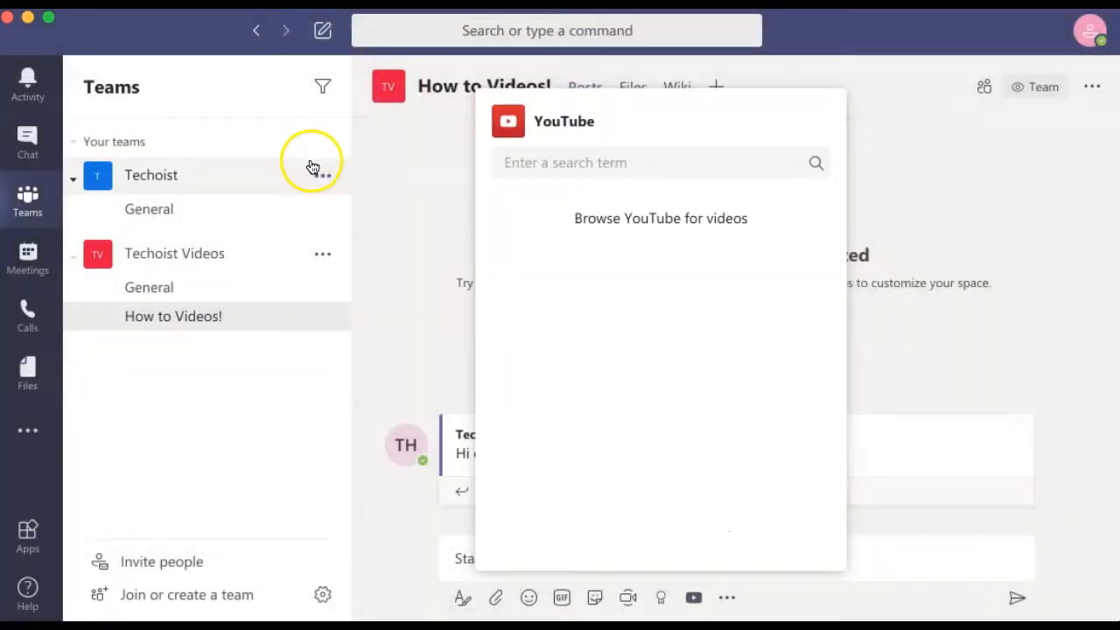
type("techoist")
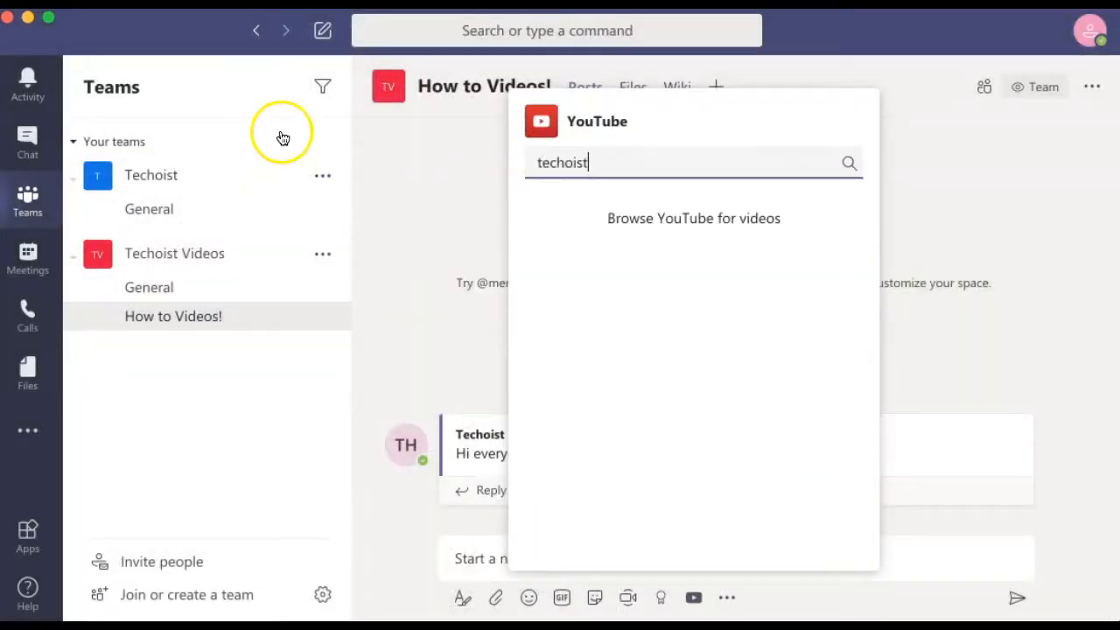
scroll(710, 371, "down", 10)
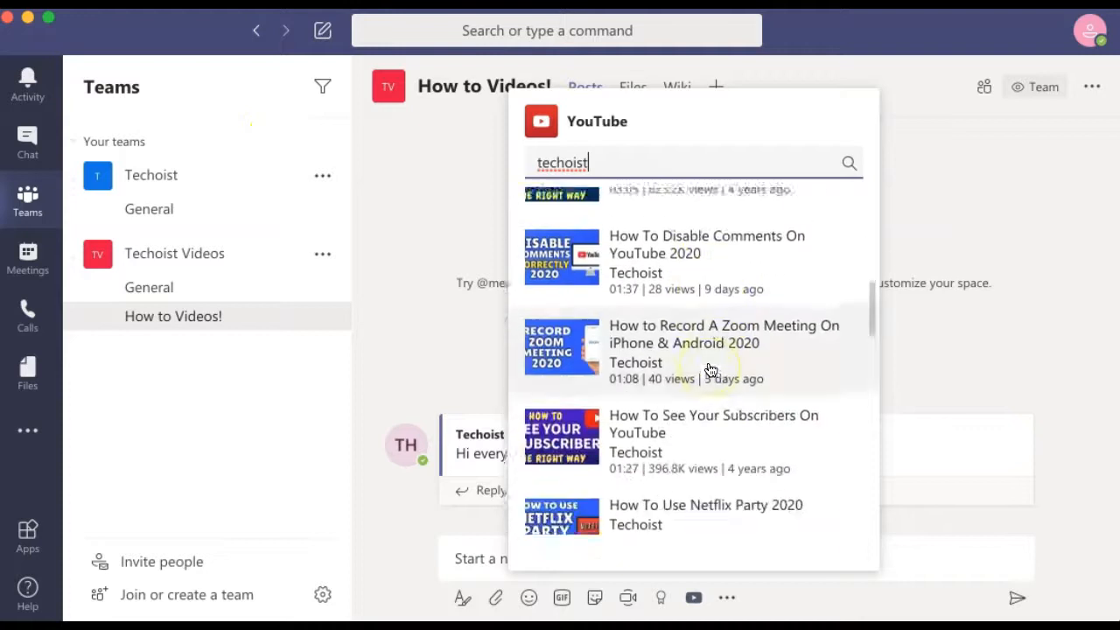
left_click(706, 332)
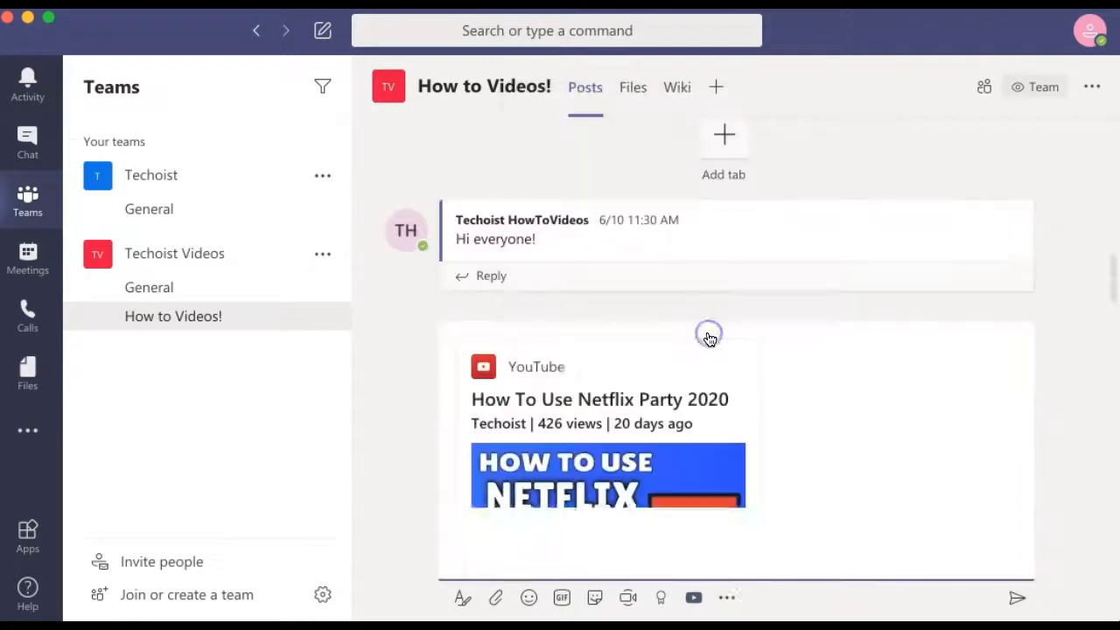
left_click(1014, 598)
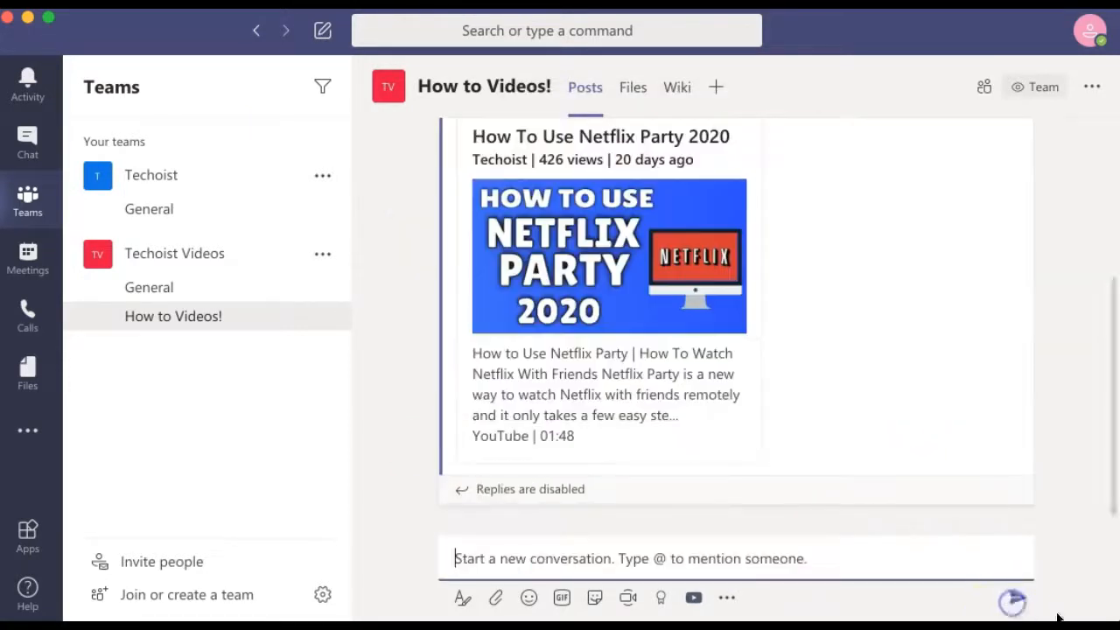
scroll(1093, 421, "up", 2)
scroll(1096, 420, "up", 3)
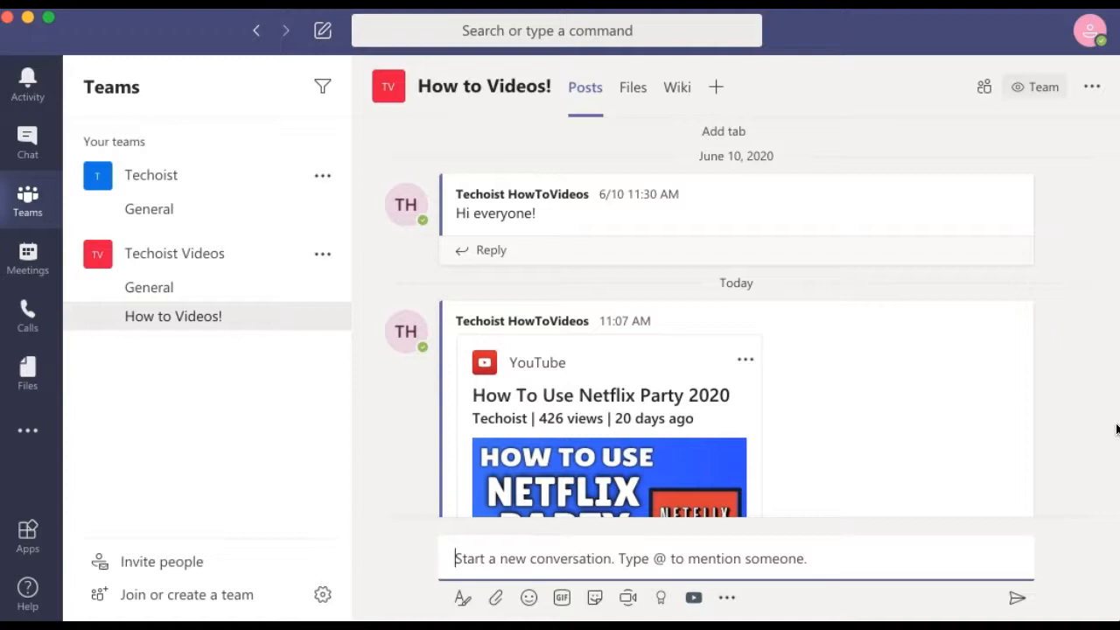
scroll(1031, 470, "down", 2)
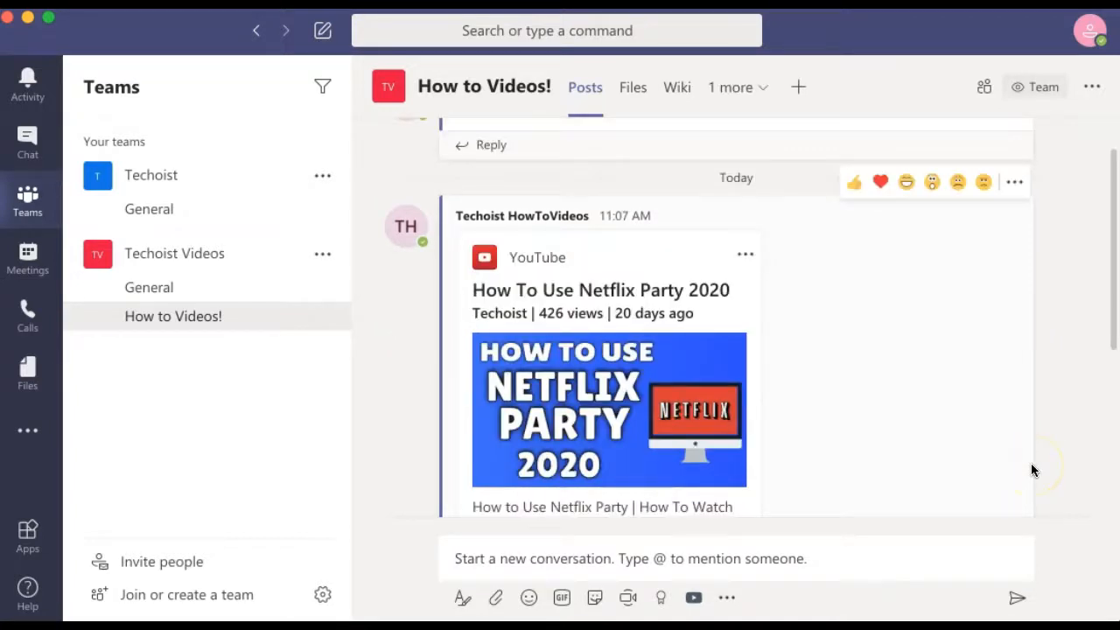
Step: Open the app store, filter it to the Connectors category and browse down to MailChimp
left_click(28, 535)
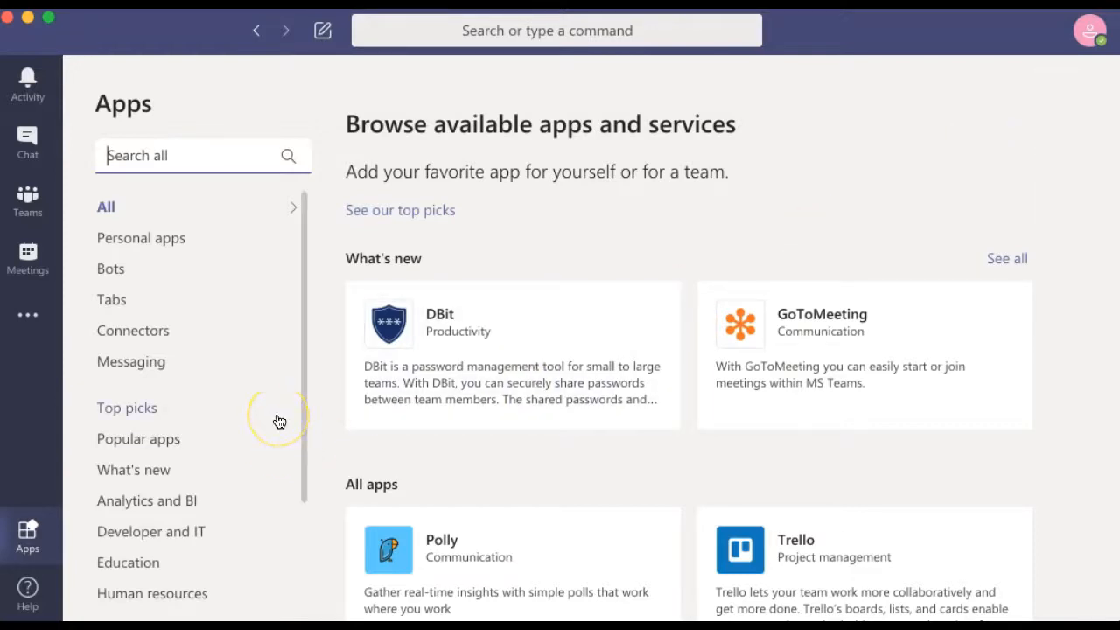
scroll(279, 422, "down", 5)
scroll(279, 421, "up", 5)
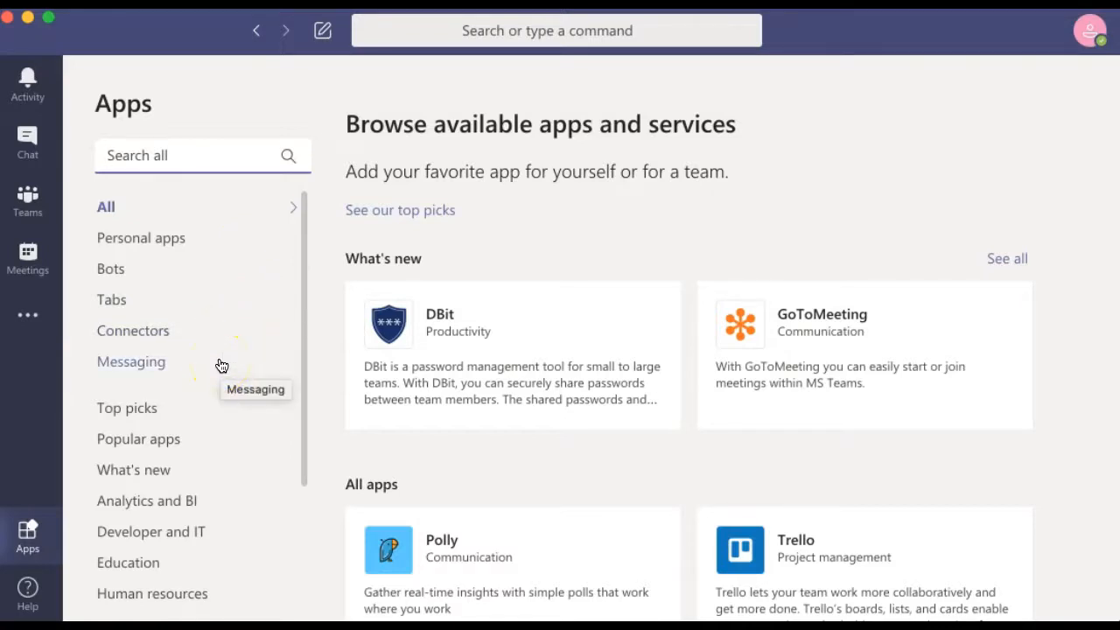
left_click(250, 166)
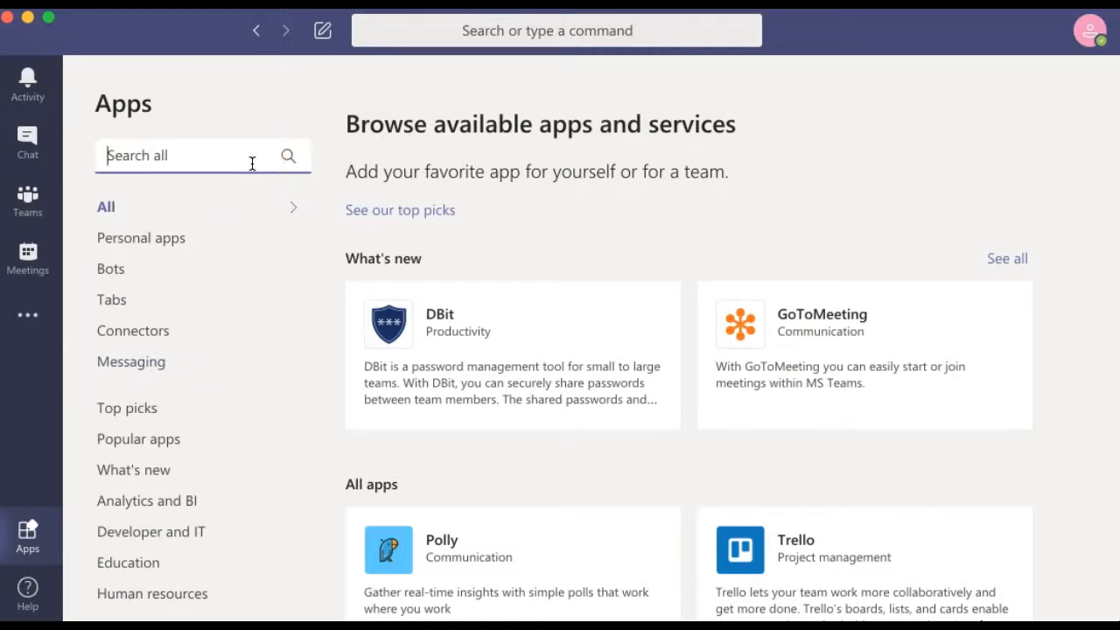
left_click(182, 334)
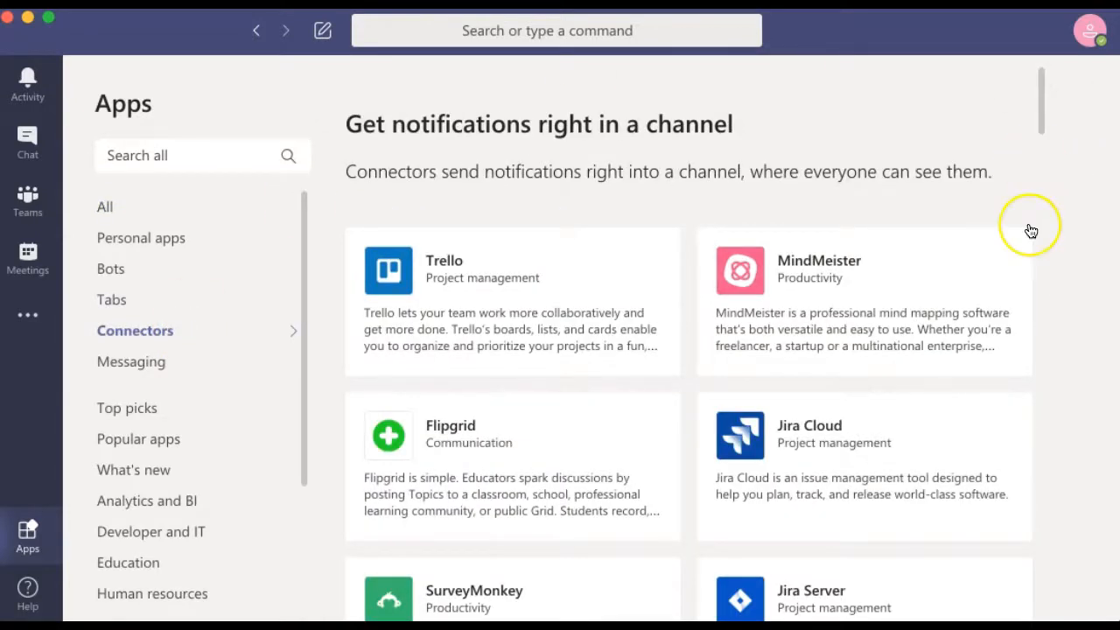
scroll(1030, 230, "down", 20)
scroll(1025, 230, "down", 3)
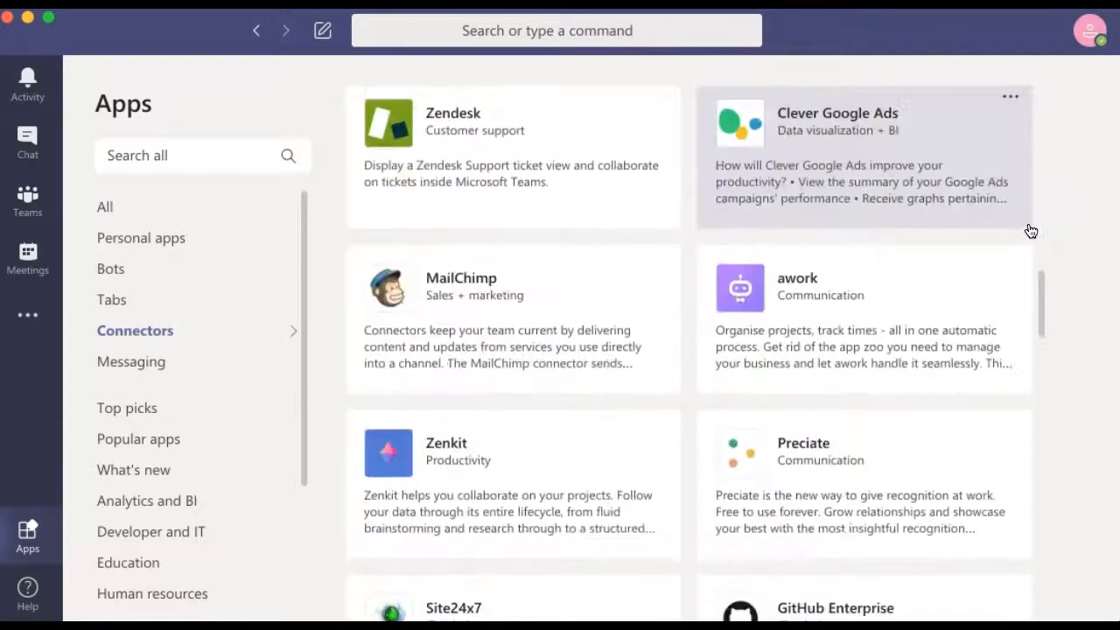
Step: Add MailChimp to the How to Videos! channel of the Techoist Videos team and set up its connector
left_click(640, 256)
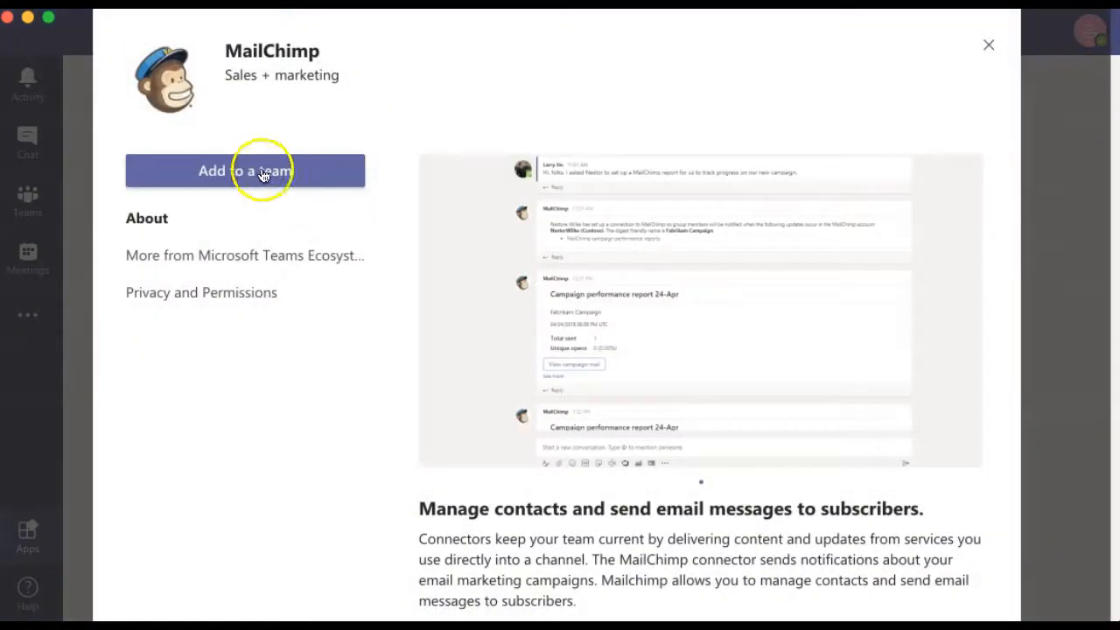
left_click(292, 172)
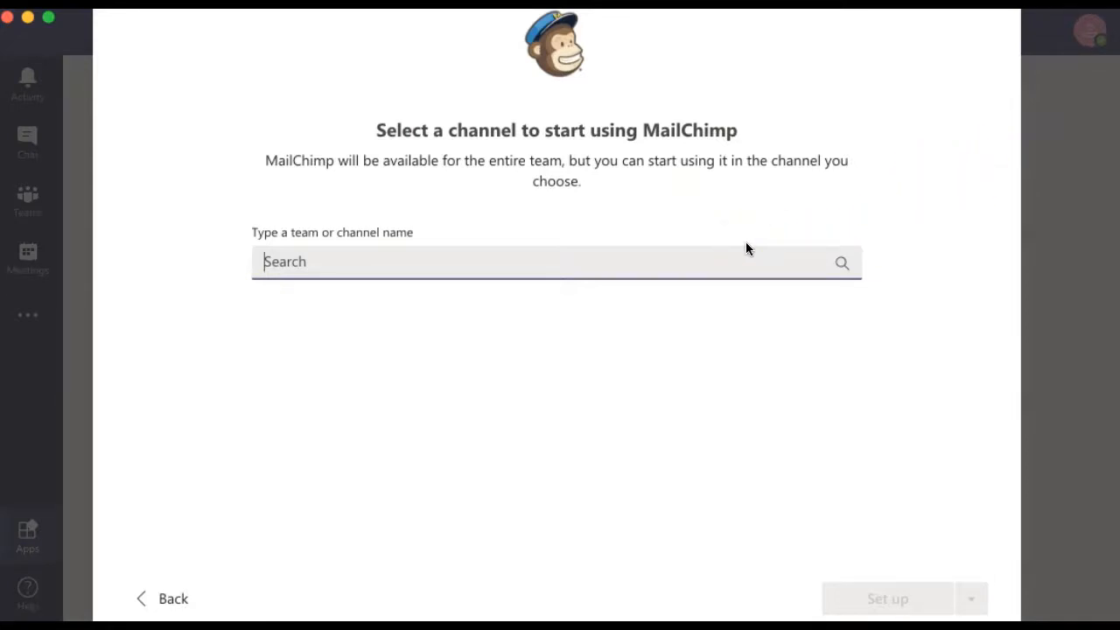
type("How")
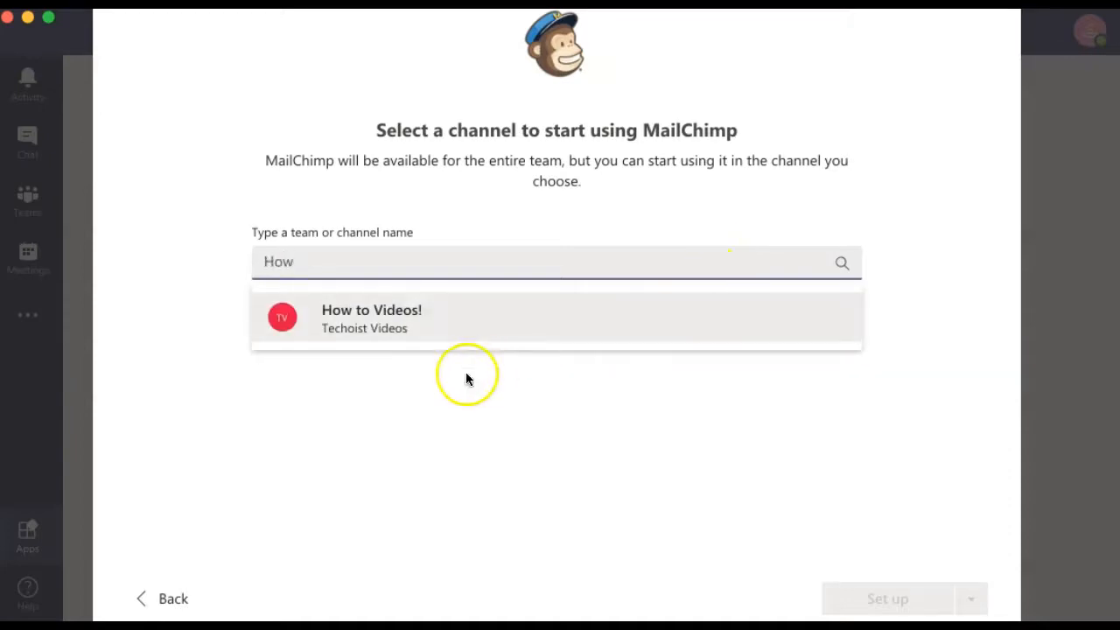
left_click(456, 325)
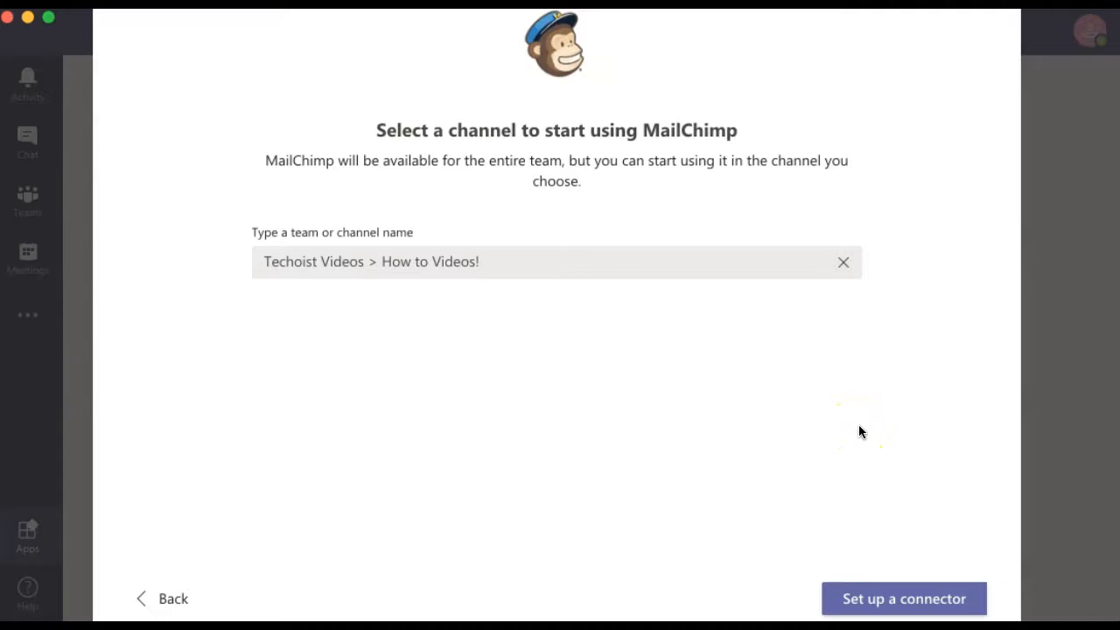
left_click(976, 602)
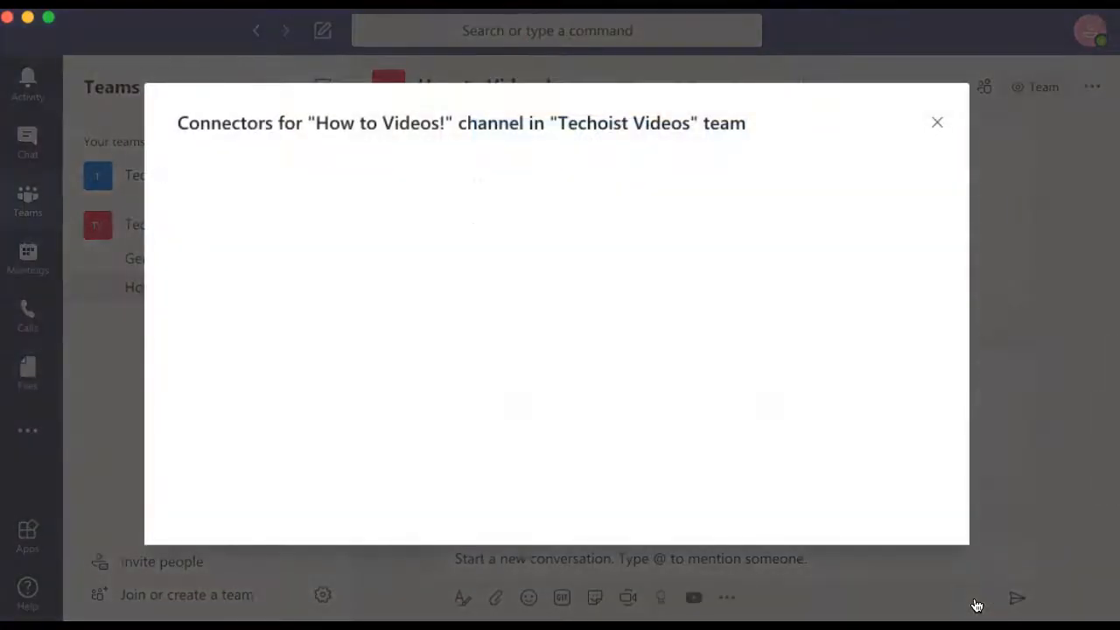
left_click(937, 123)
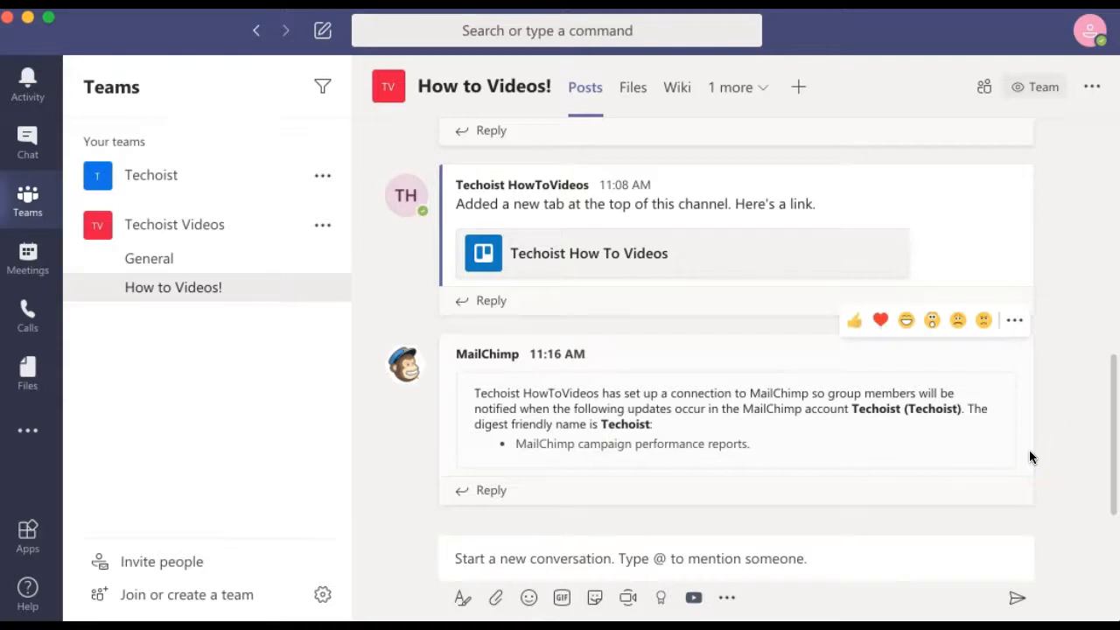
Step: Open OneNote as a personal app from the additional apps, showing the personal notebook
left_click(35, 444)
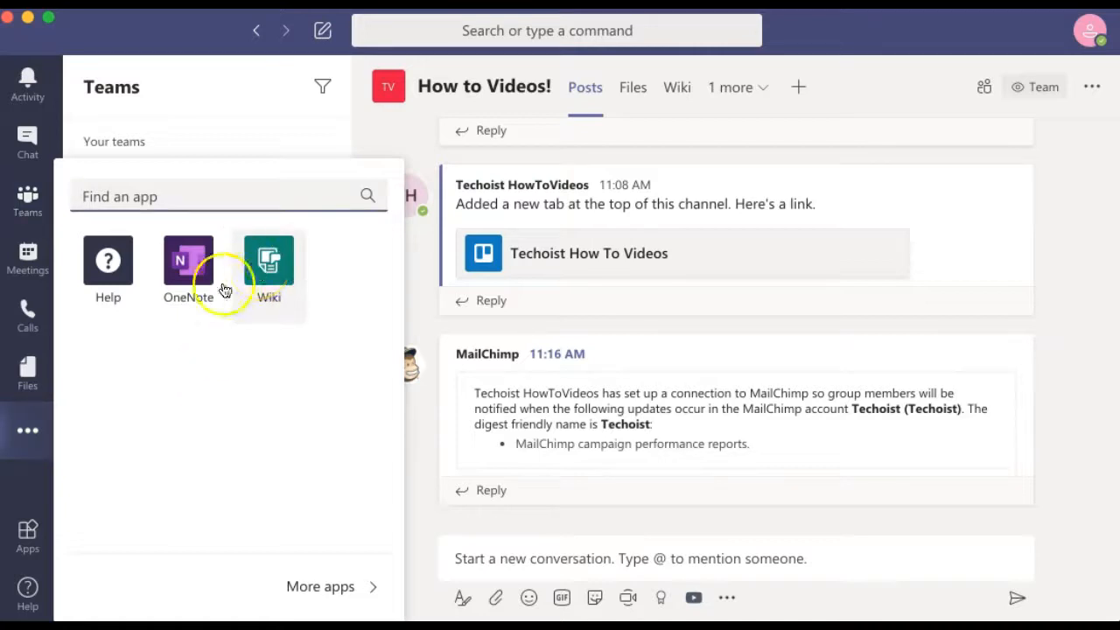
left_click(181, 291)
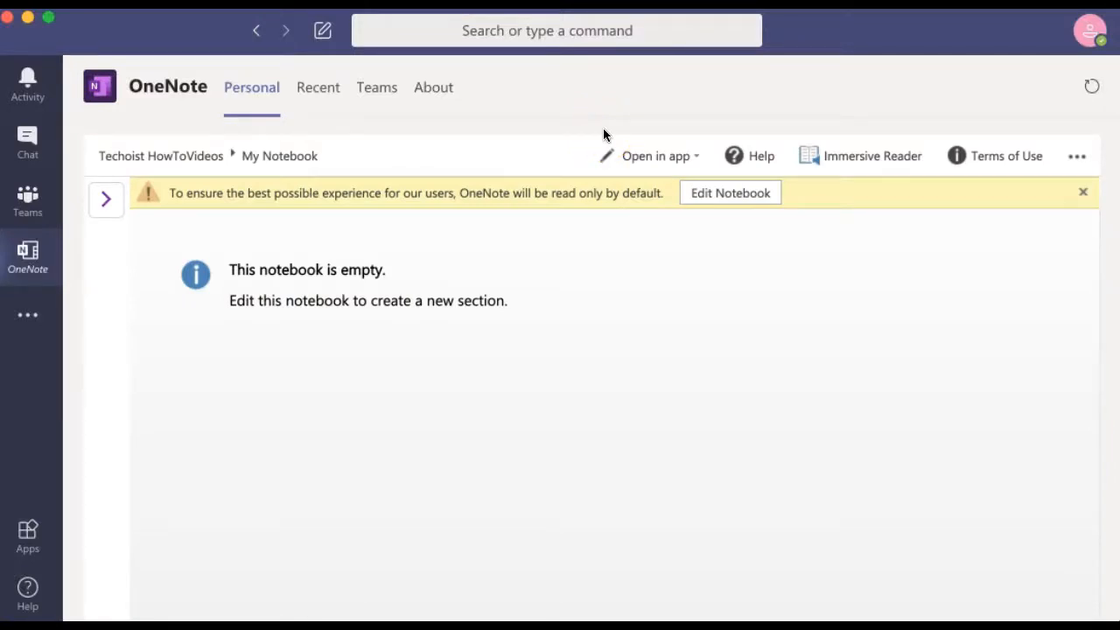
left_click(540, 91)
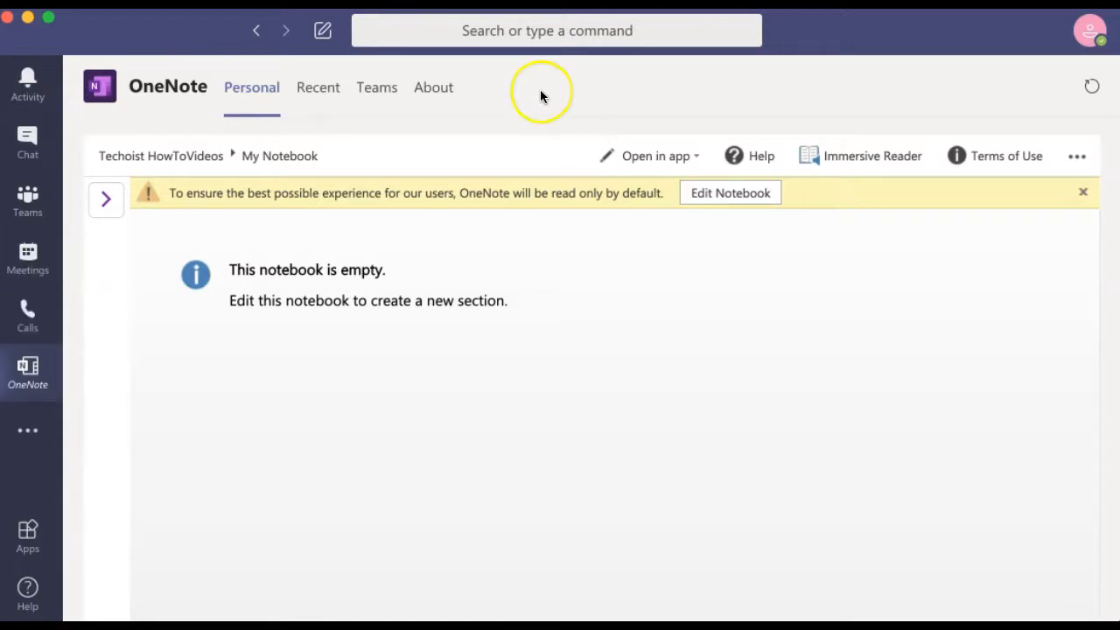